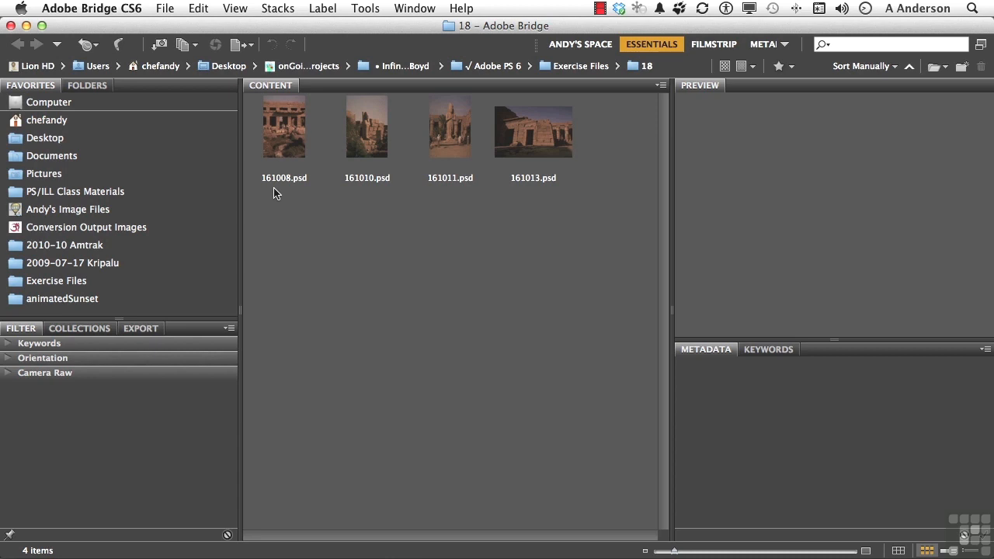
Step: Open 161008.psd in Photoshop, bring up the list of actions and look through the Default Actions set
double_click(294, 115)
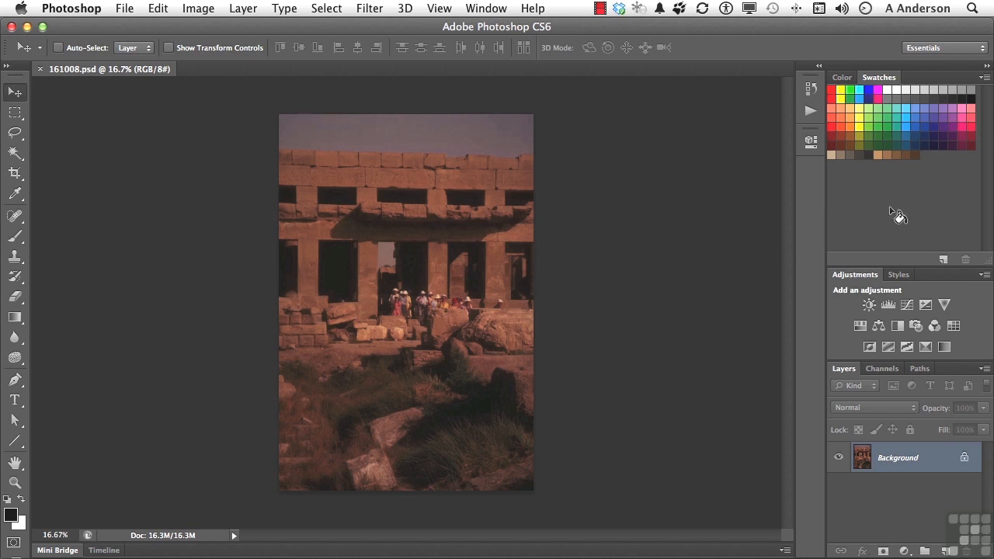
click(490, 8)
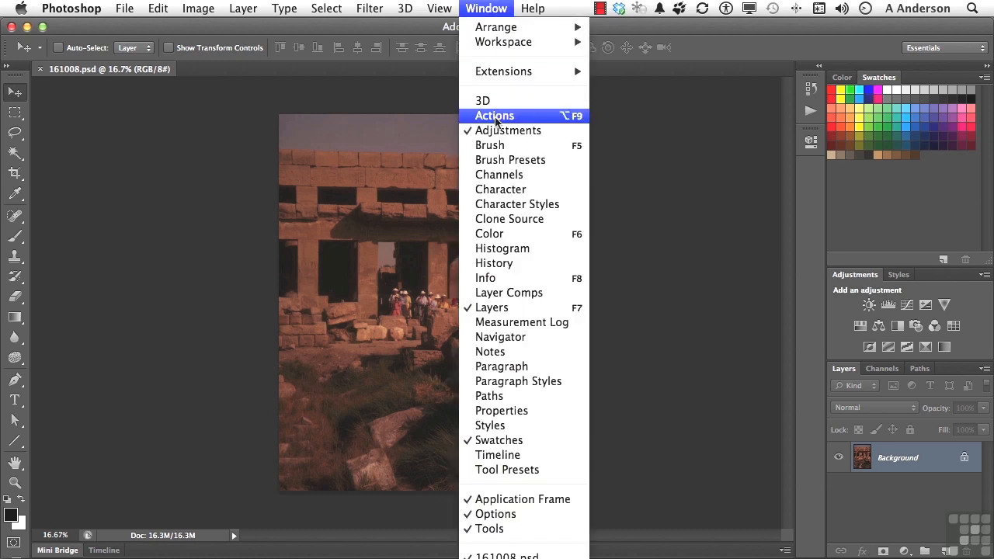
click(494, 116)
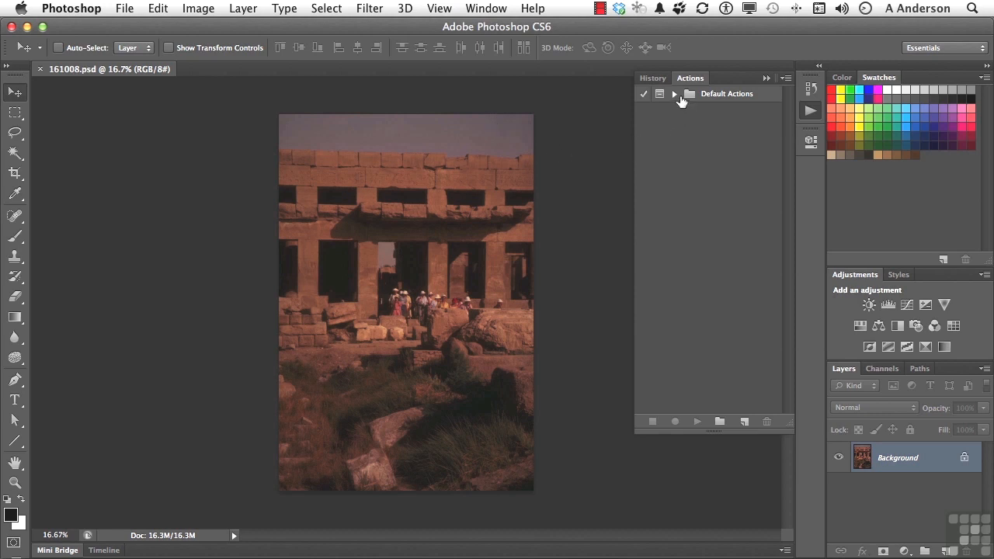
click(674, 94)
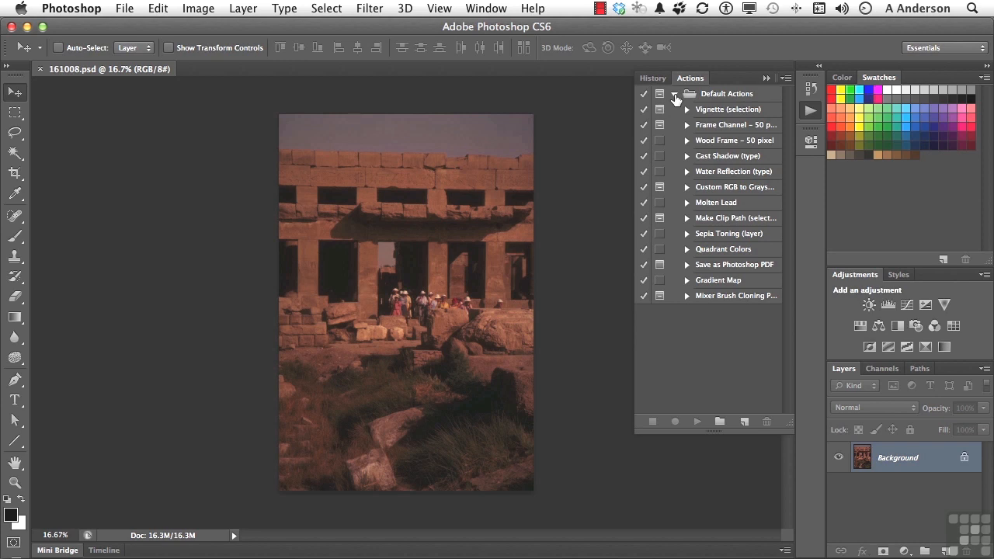
click(674, 94)
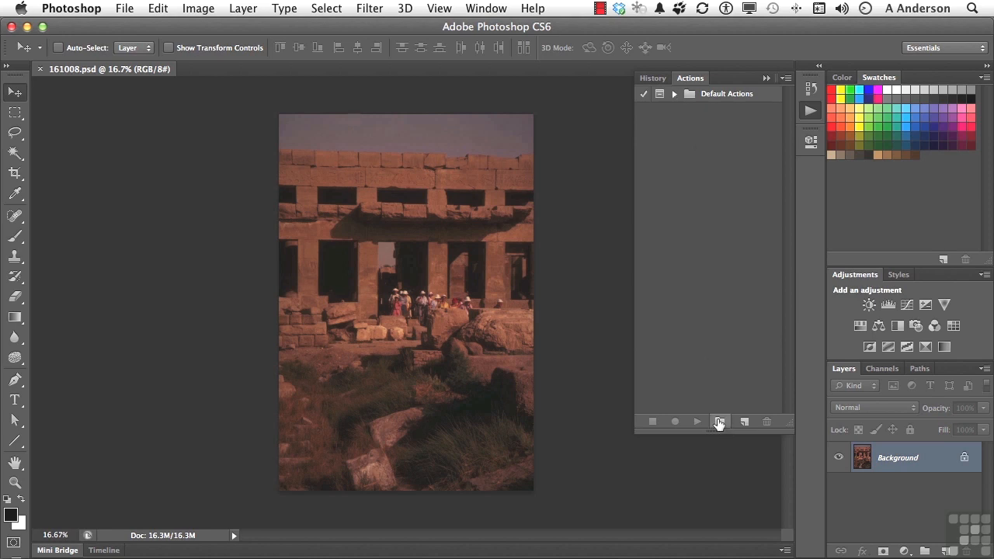
Step: Create a new action set named Egypt
click(719, 422)
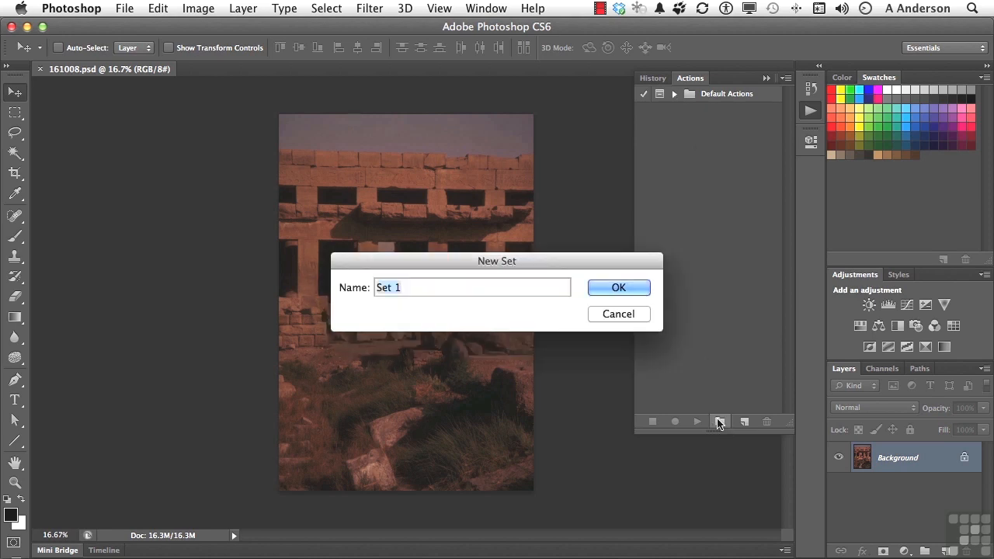
text(Egypt)
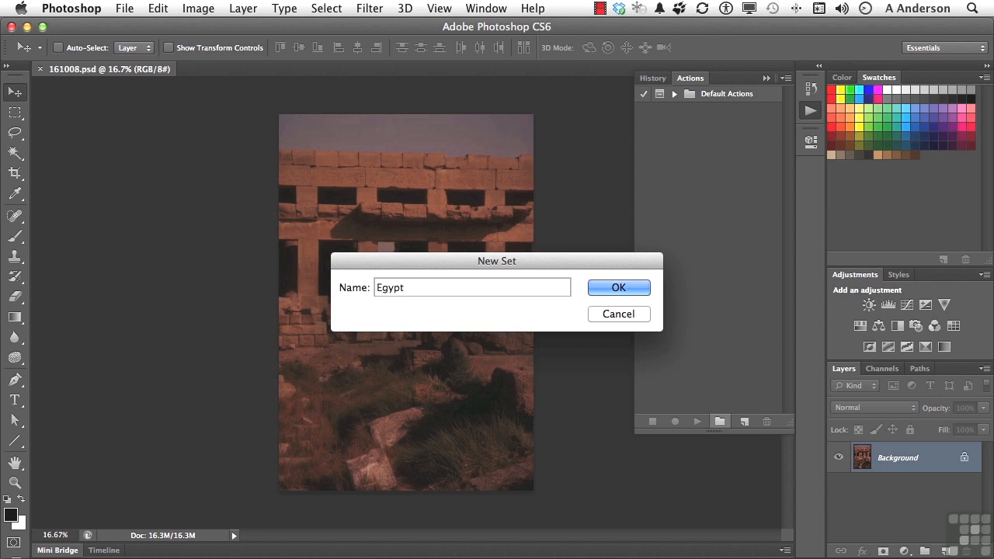
key(Return)
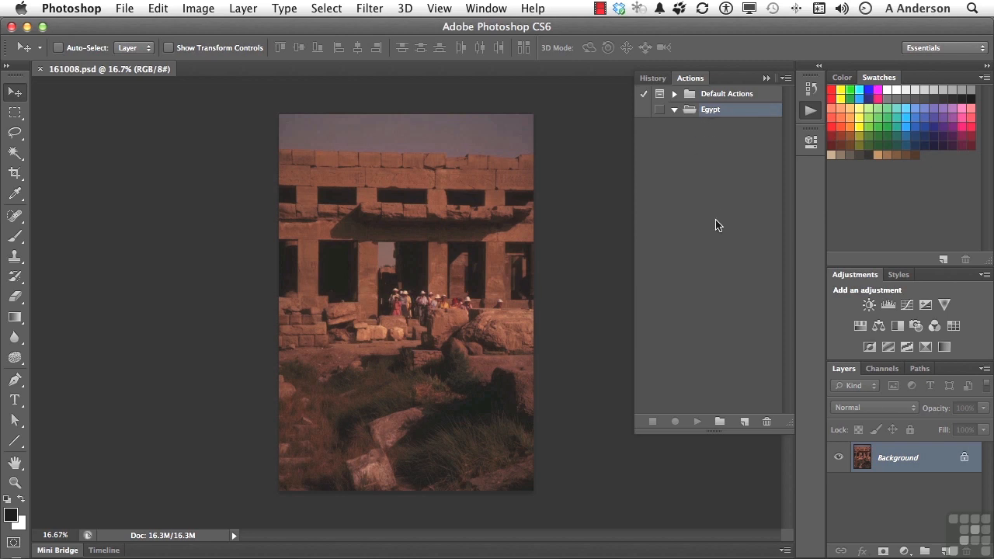
Step: Start recording a new action named Color Restoration 1 in the Egypt set, with function key and color left at None
click(743, 421)
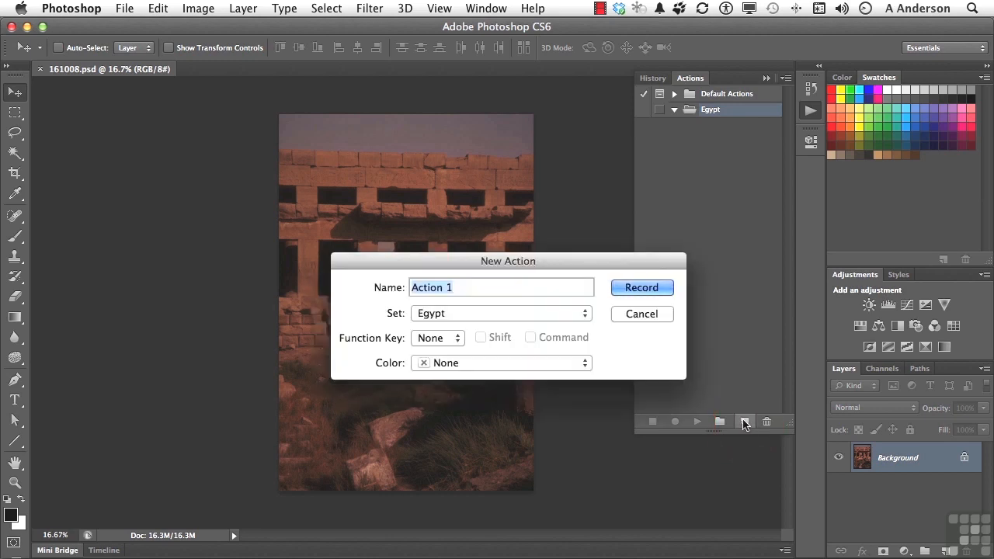
text(Colo)
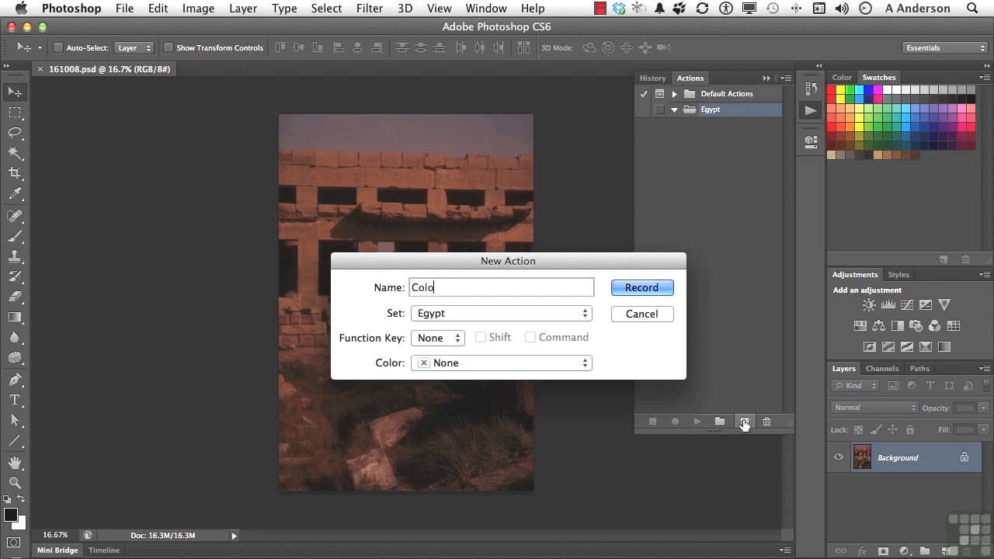
text(r Restoration 1)
click(476, 313)
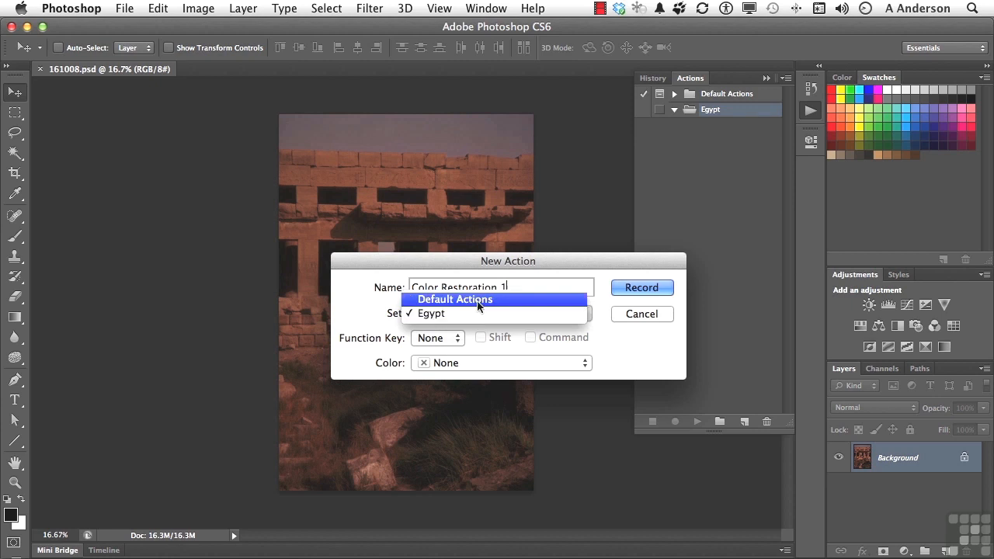
click(314, 272)
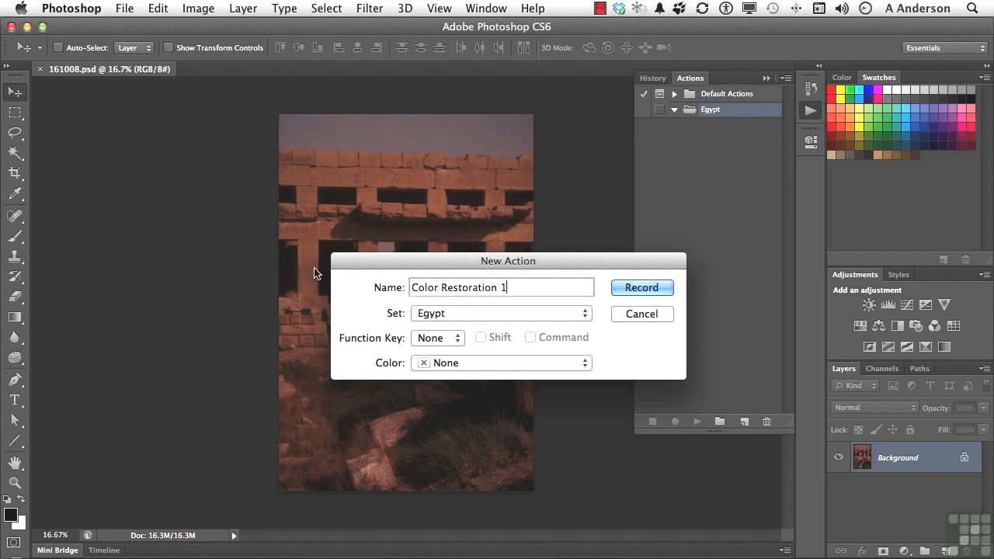
click(434, 339)
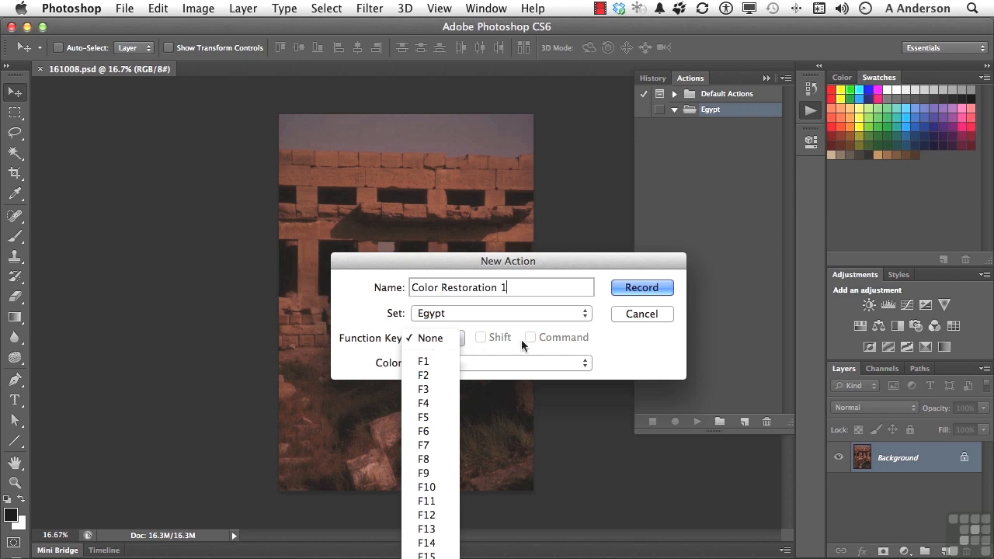
click(632, 353)
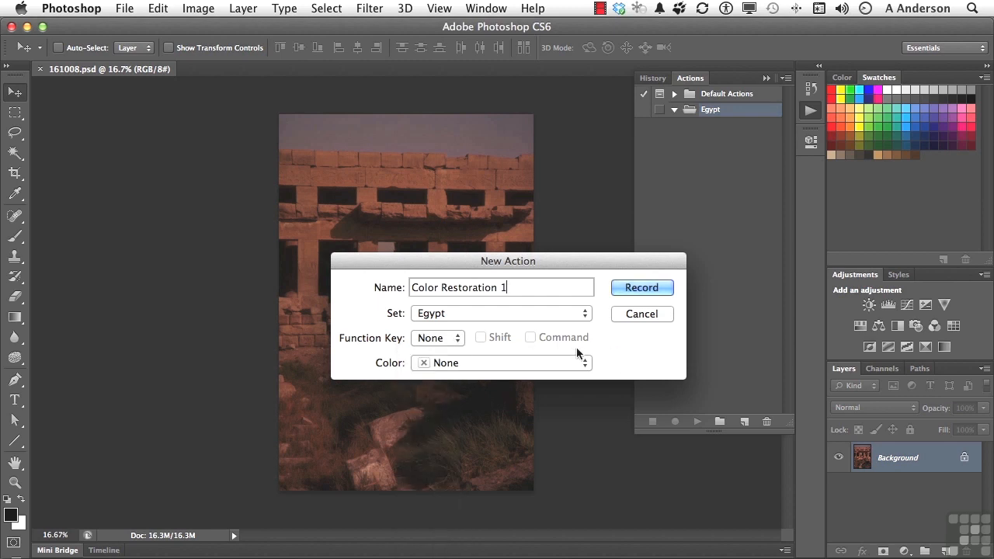
click(543, 362)
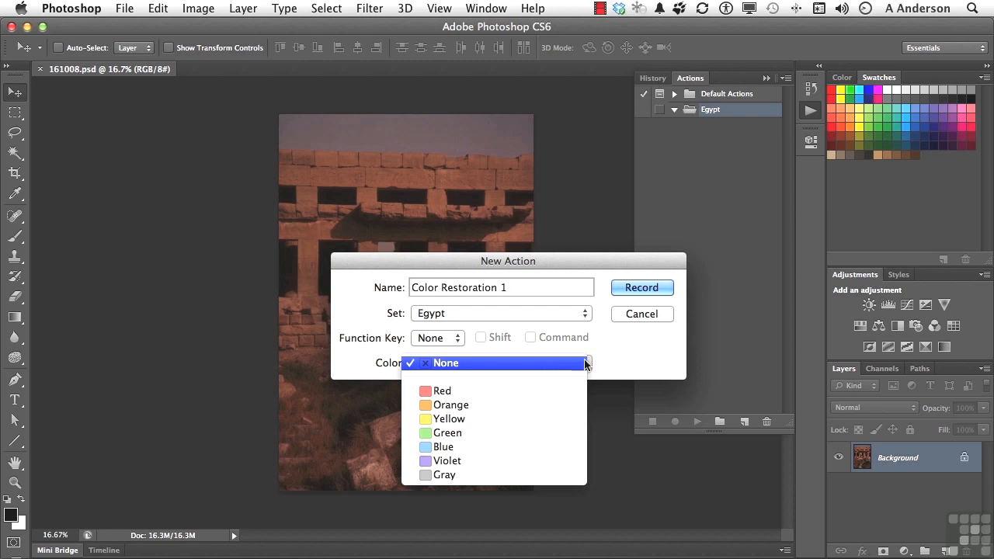
click(622, 365)
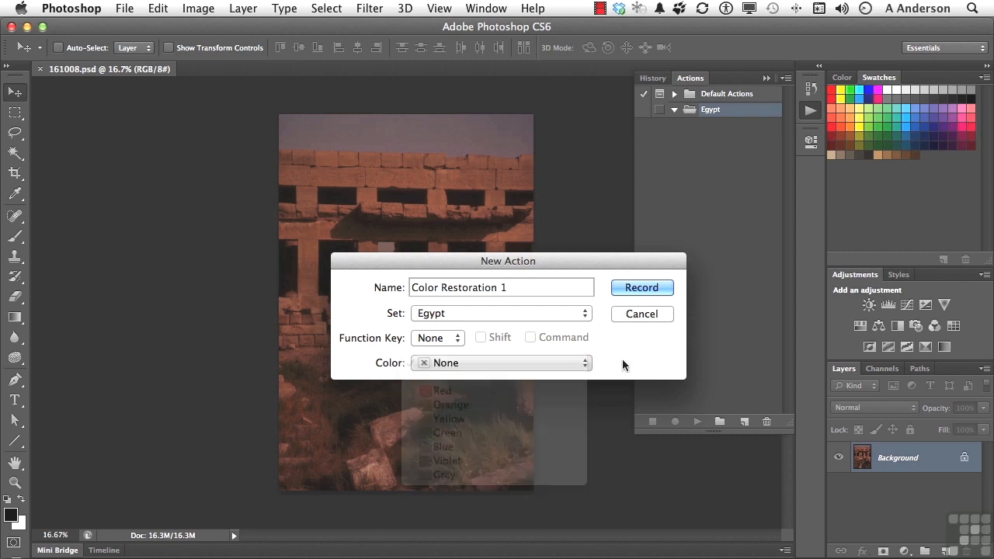
click(636, 289)
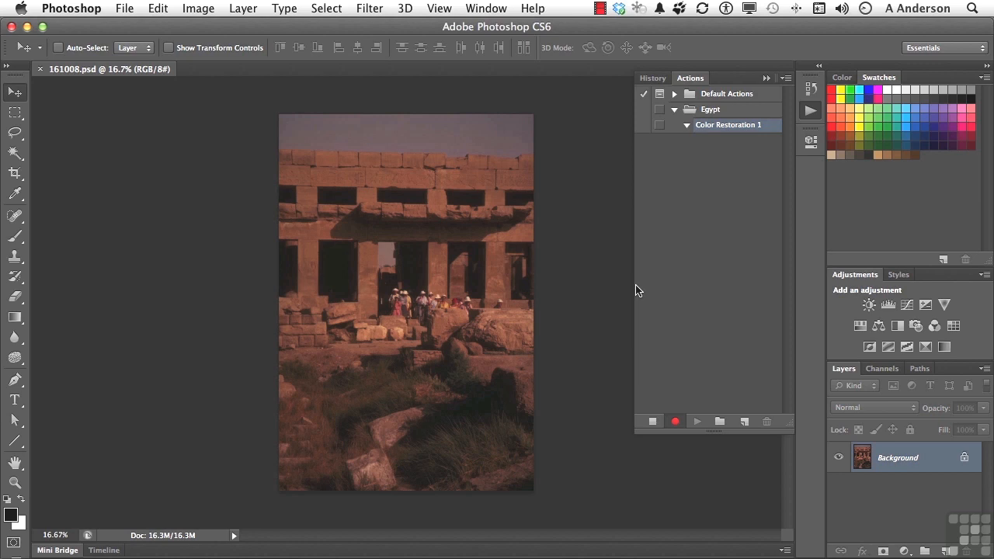
Step: Add a Curves adjustment layer and neutralize the red cast by sampling a gray point on the ground below the stone blocks
click(766, 79)
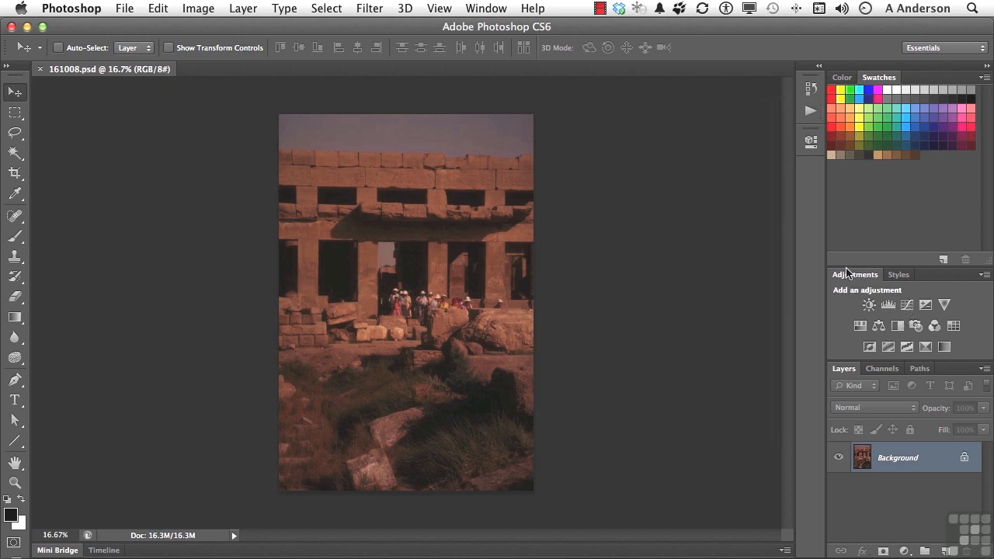
click(906, 305)
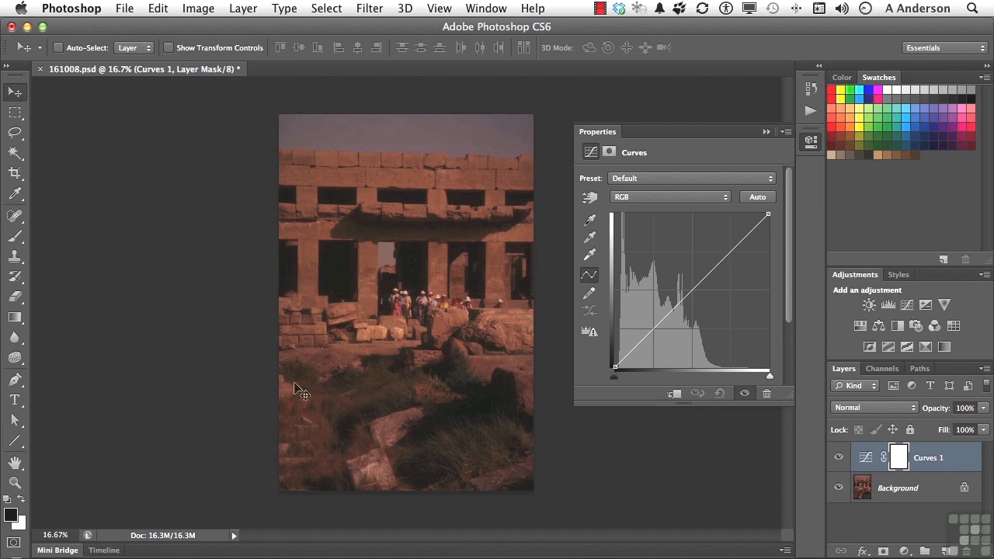
double_click(16, 483)
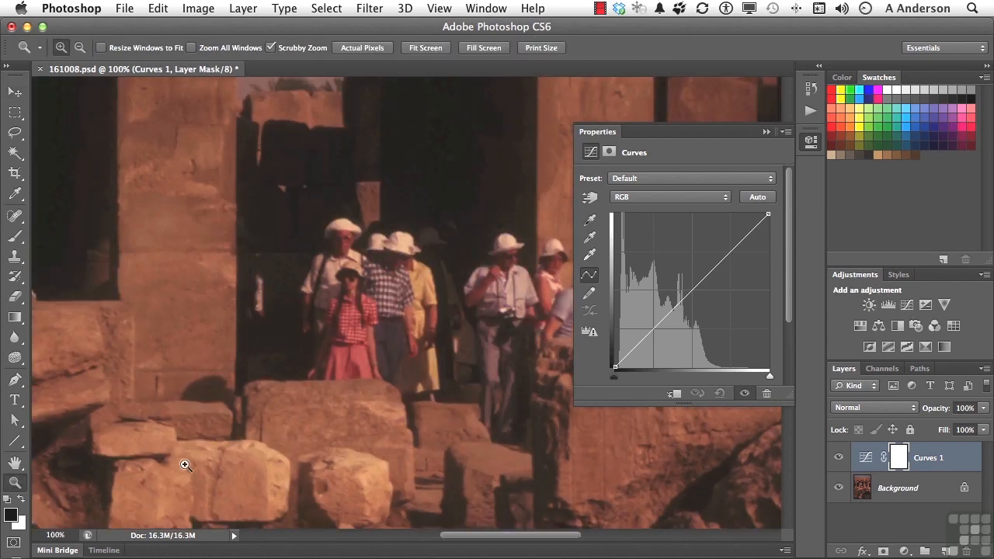
scroll(185, 464, down, 5)
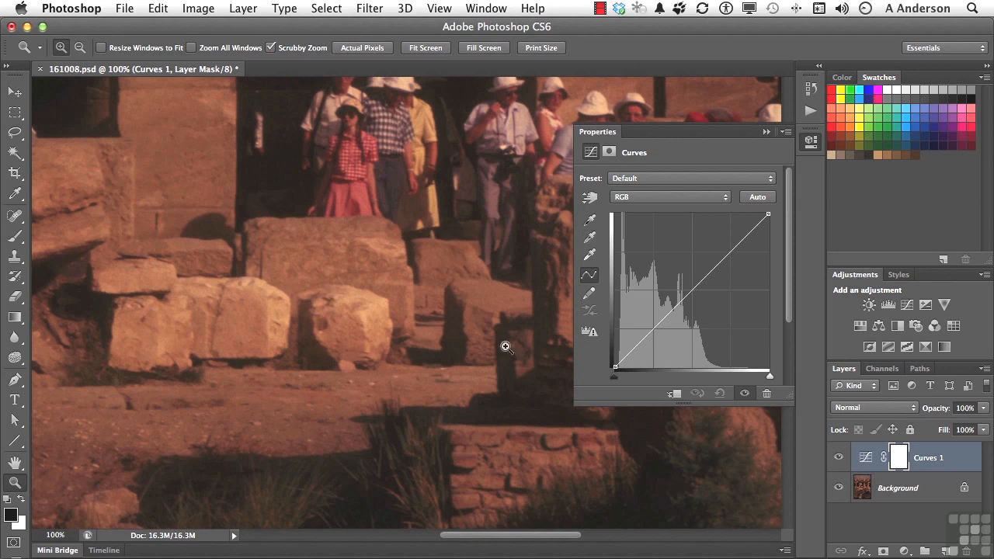
click(589, 238)
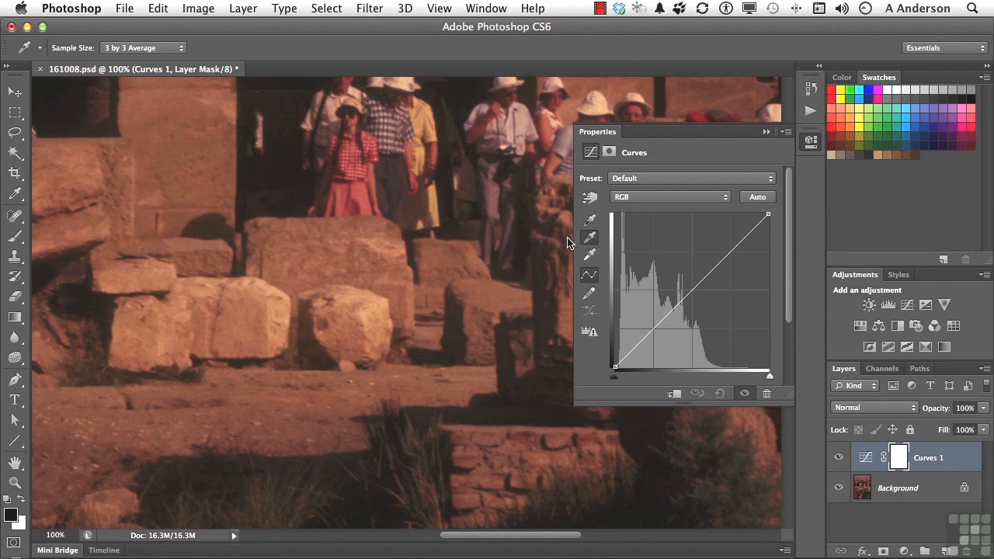
click(300, 393)
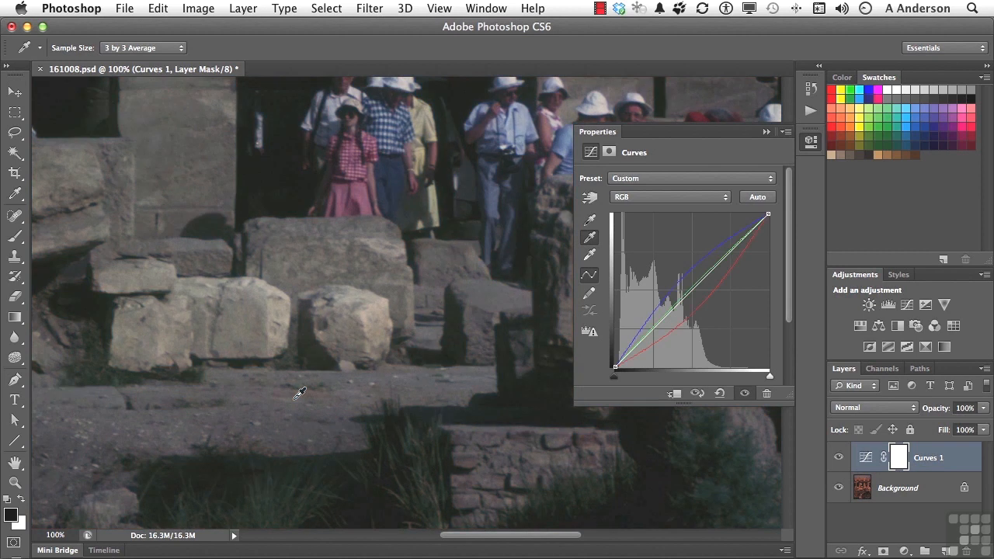
Step: Compare the whole image with and without the Curves adjustment, leaving the adjustment layer visible
key(super+minus)
key(super+minus)
key(super+minus)
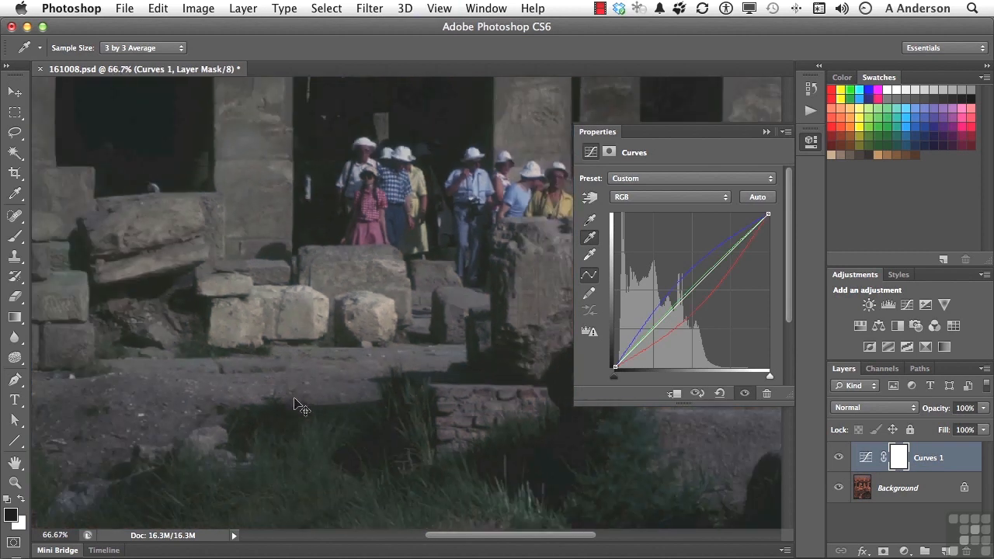
key(super+minus)
key(super+minus)
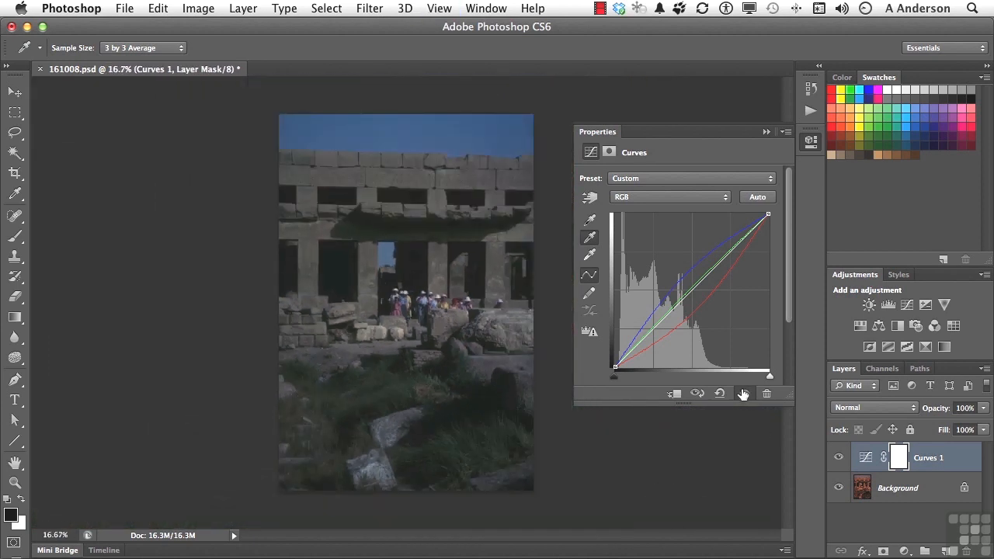
click(743, 394)
click(743, 394)
Step: Brighten the midtones by adding a point at the middle of the RGB curve and raising it gradually
click(691, 289)
key(Up)
key(Up)
key(Up)
key(Up)
key(Up)
key(Up)
key(Up)
key(Up)
key(Up)
key(Up)
key(Up)
key(Up)
key(Up)
key(Up)
key(Up)
key(Up)
key(Up)
key(Up)
key(Up)
key(Up)
key(Up)
key(Up)
key(Up)
key(Up)
key(Up)
key(Up)
key(Up)
key(Up)
key(Up)
key(Up)
key(Up)
key(Up)
key(Up)
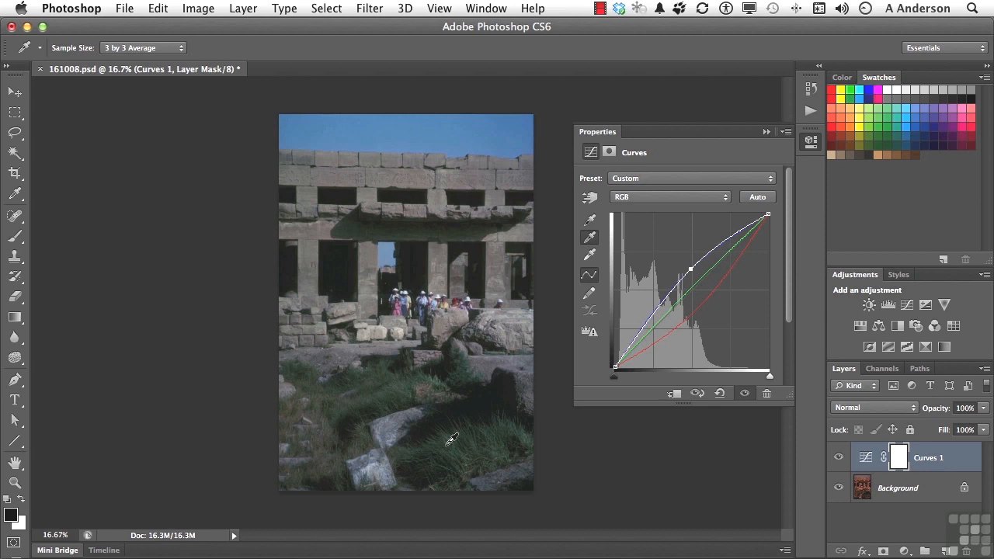
Step: Stop recording the Color Restoration 1 action
click(813, 117)
click(812, 115)
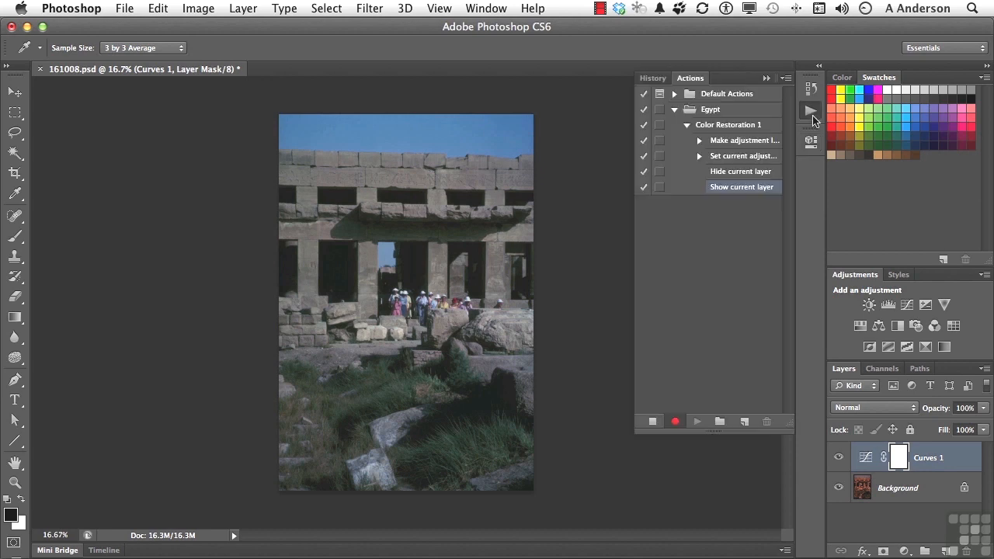
click(648, 421)
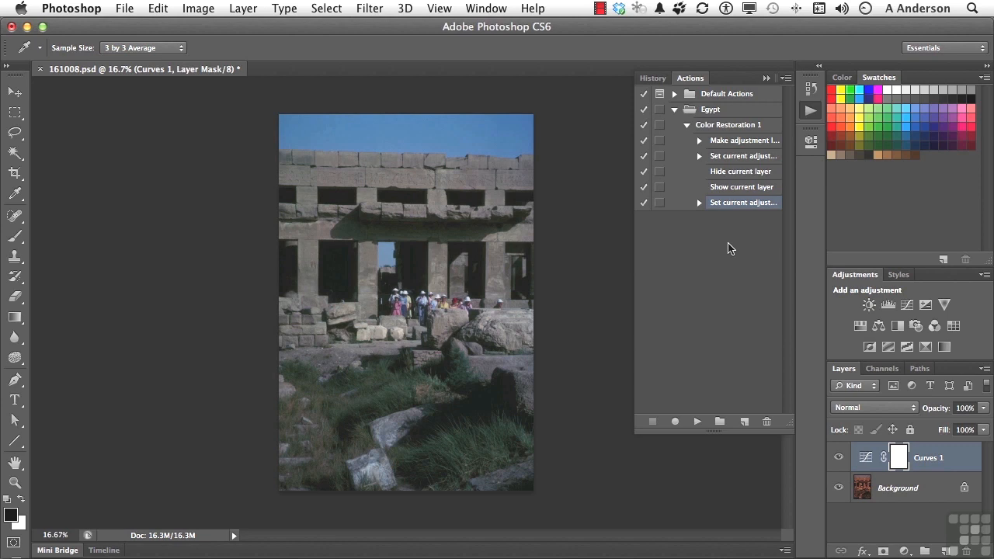
Step: Delete the Hide current layer and Show current layer steps from the Color Restoration 1 action and collapse its step list
click(743, 190)
click(743, 173)
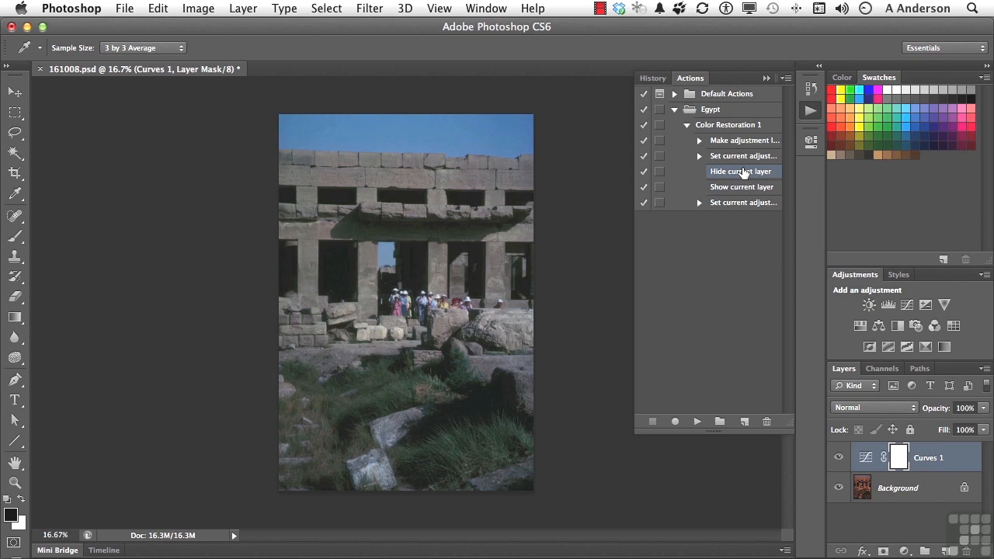
click(643, 171)
click(642, 173)
click(766, 422)
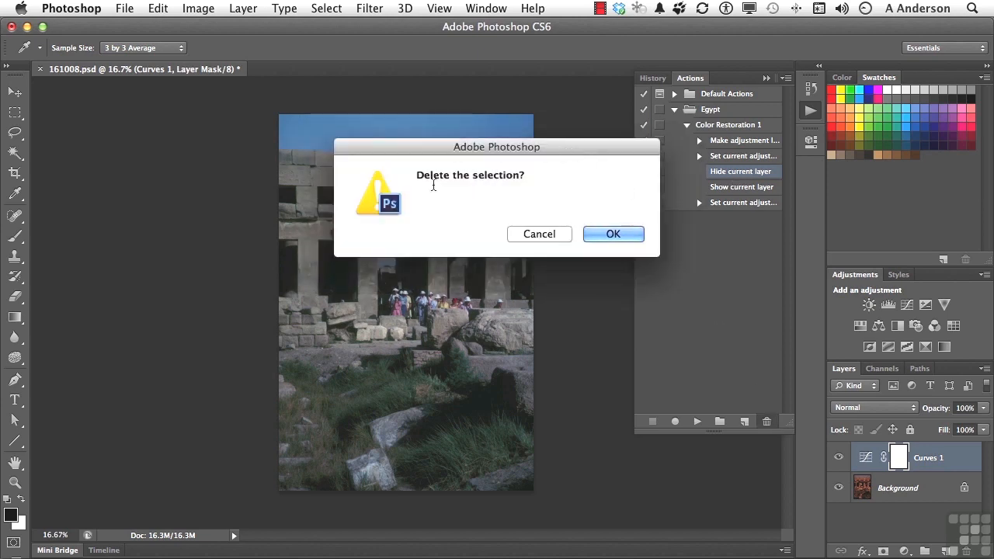
click(606, 235)
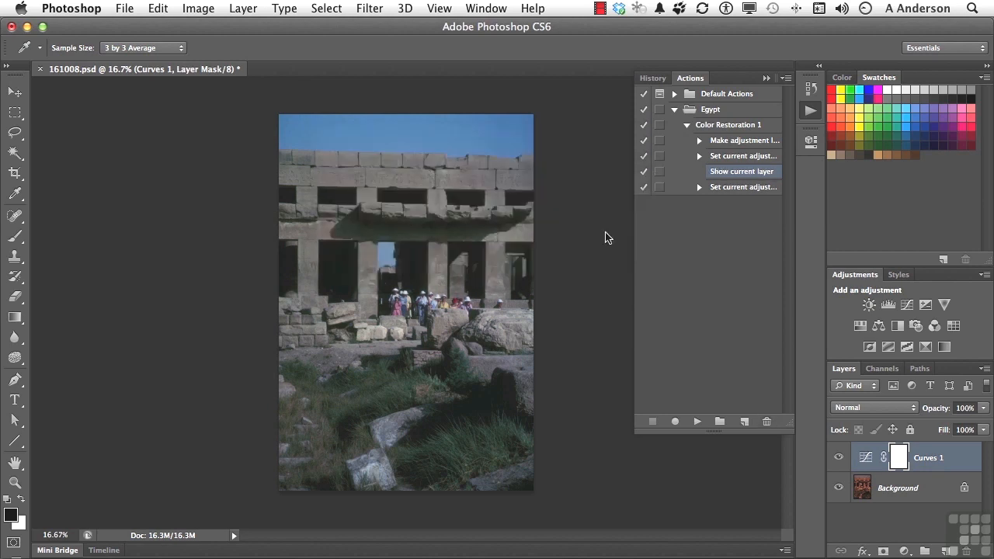
click(766, 421)
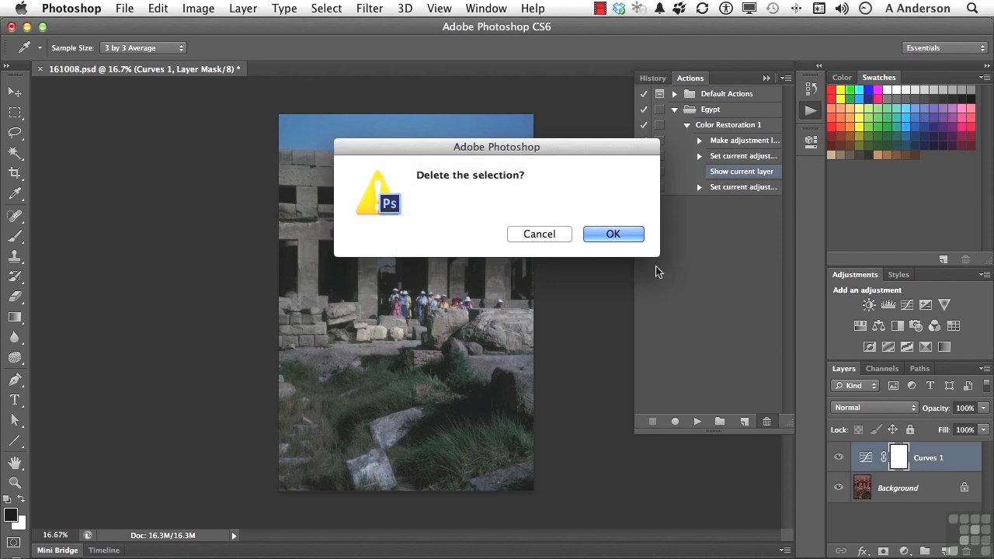
click(608, 233)
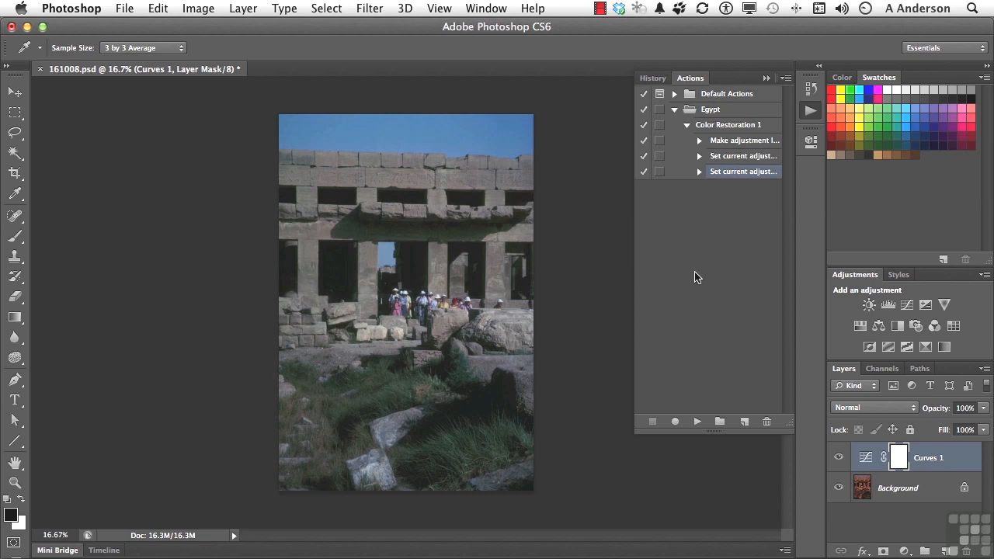
click(686, 125)
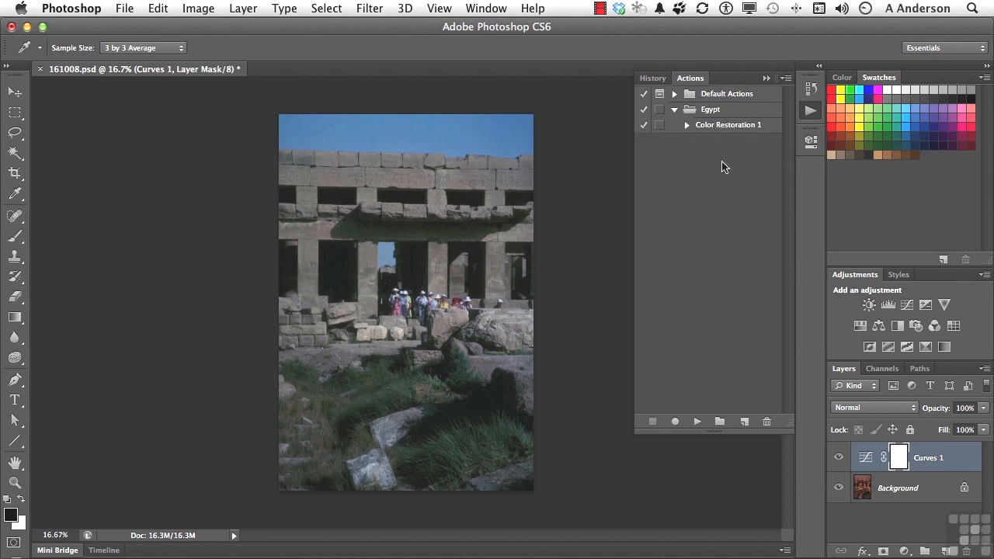